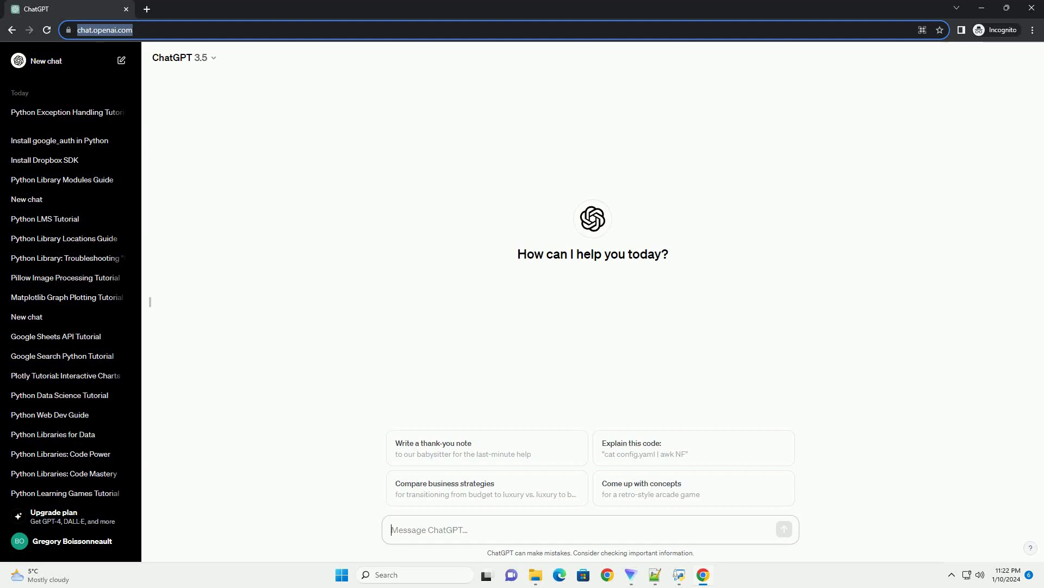
Paste and send the request for a tutorial on catching multiple Python exceptions in one line.
text(write an informative tutorial about python multiple exceptions in one line with code example)
key(Return)
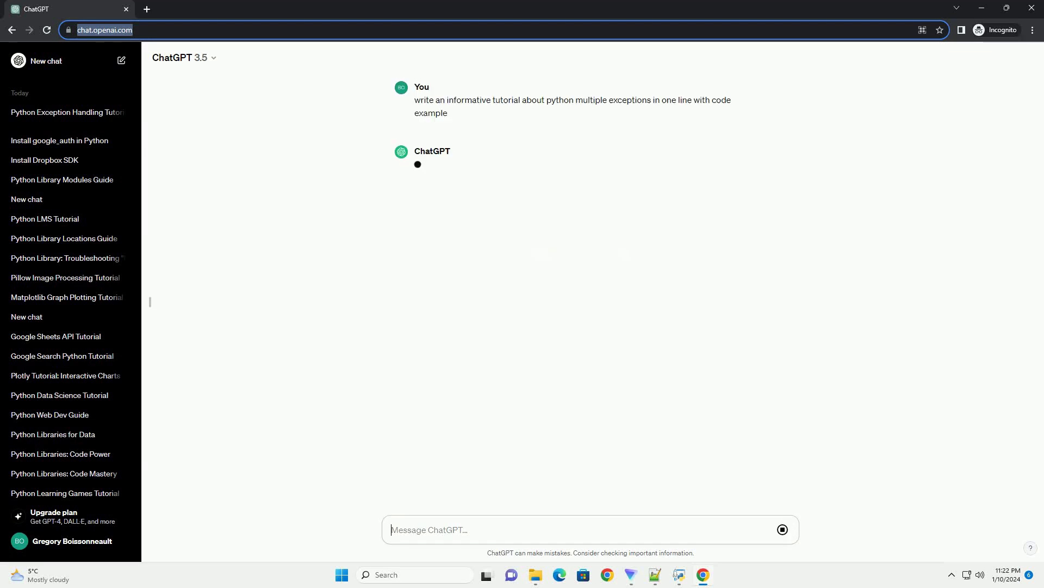